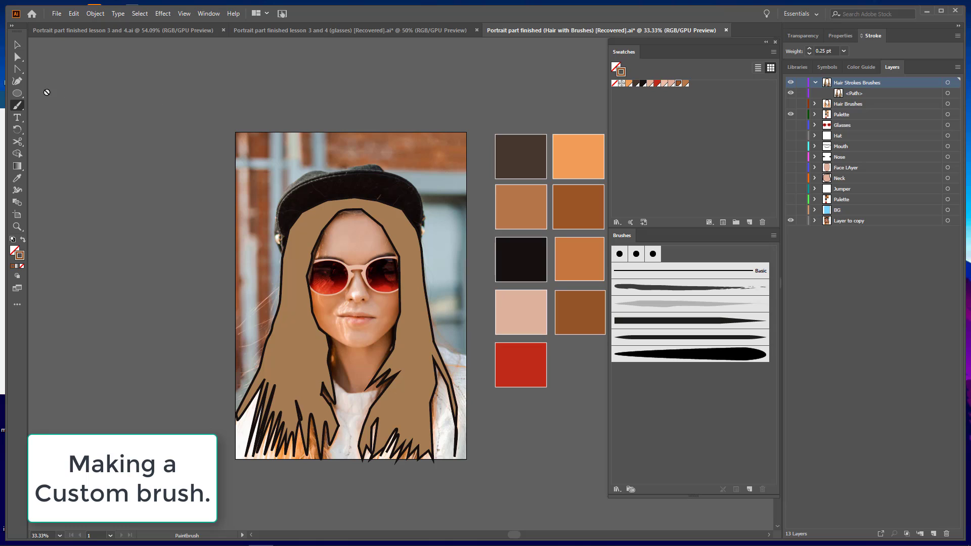
Draw a small horizontal ellipse above the hat in the photo's upper corner and fill it with the black swatch
left_click(17, 93)
left_click_drag(419, 145, 445, 165)
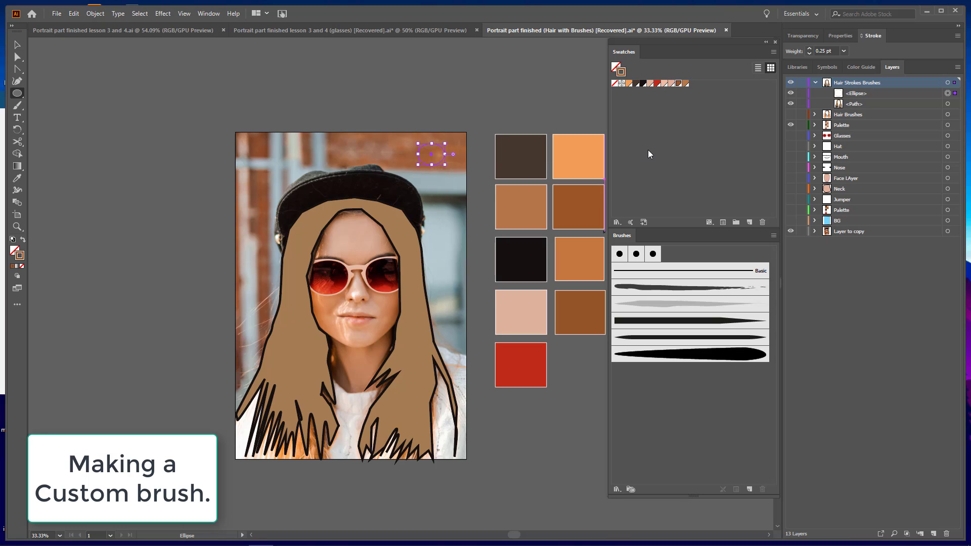
left_click(644, 83)
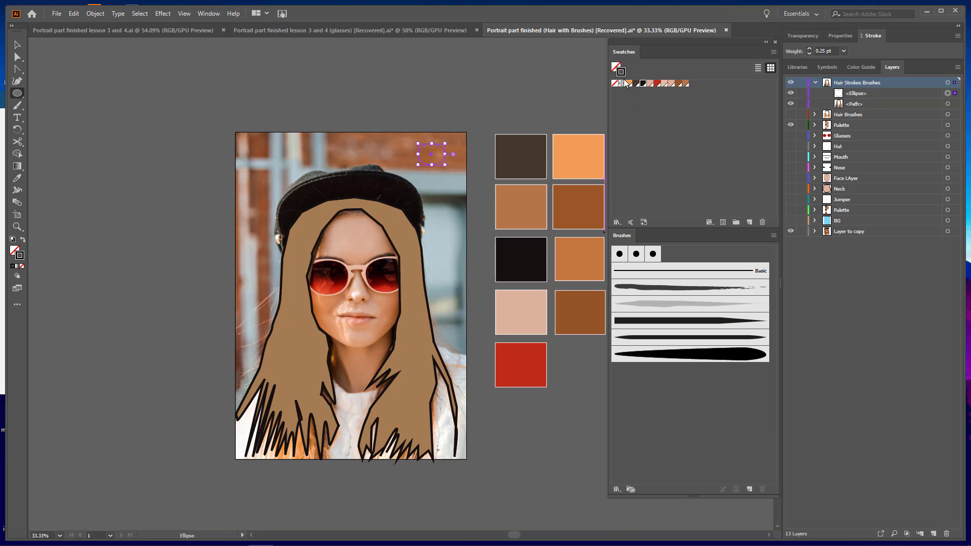
left_click(645, 84)
left_click(643, 84)
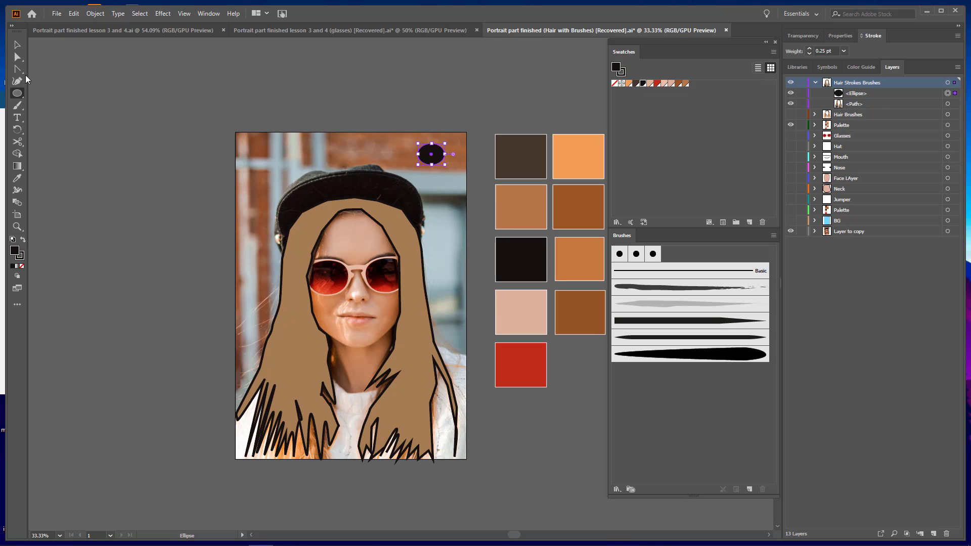
Stretch the ellipse into a long tapered shape across the artboard with the Anchor Point Tool, keeping a rounded thick end
left_click(18, 71)
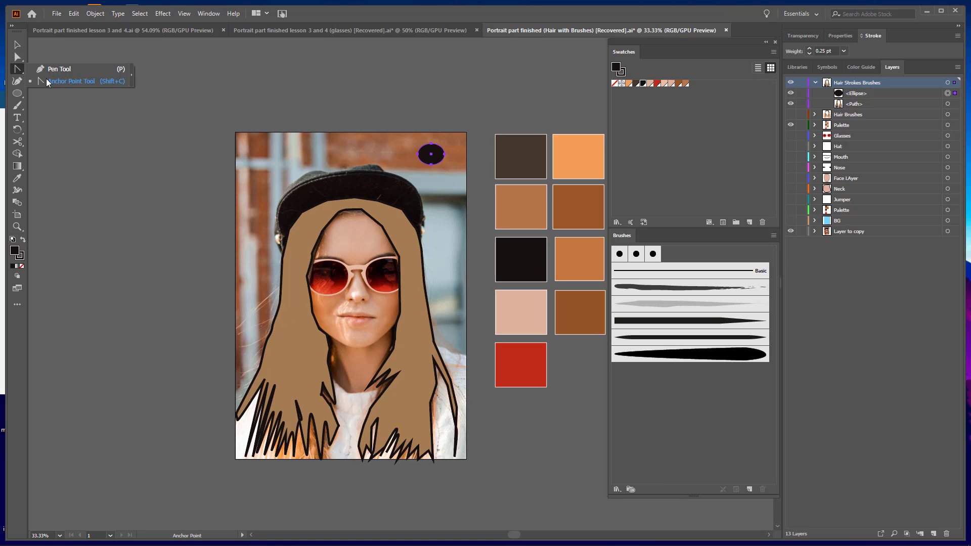
left_click(63, 81)
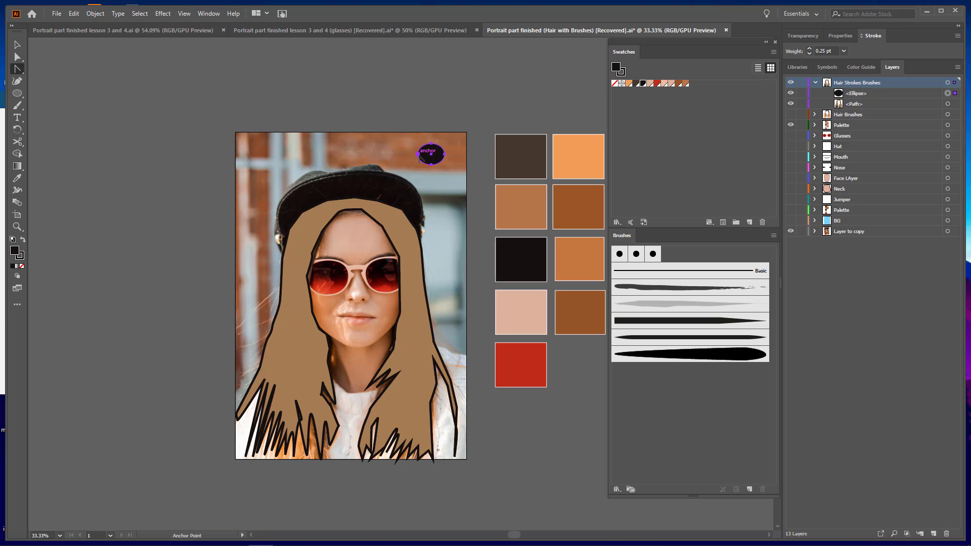
left_click_drag(418, 155, 242, 155)
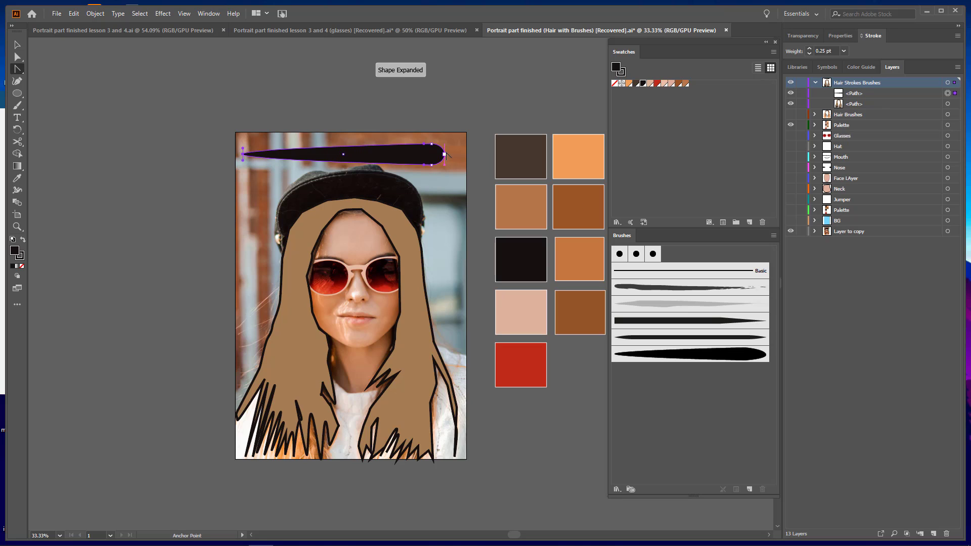
left_click_drag(444, 154, 450, 151)
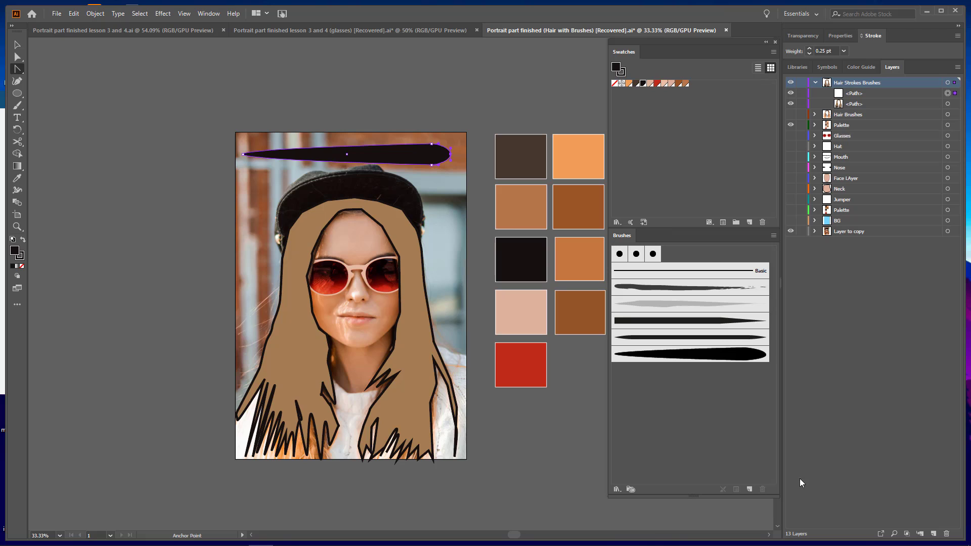
Create a new brush of the Art Brush type from the selected tapered shape
left_click(215, 17)
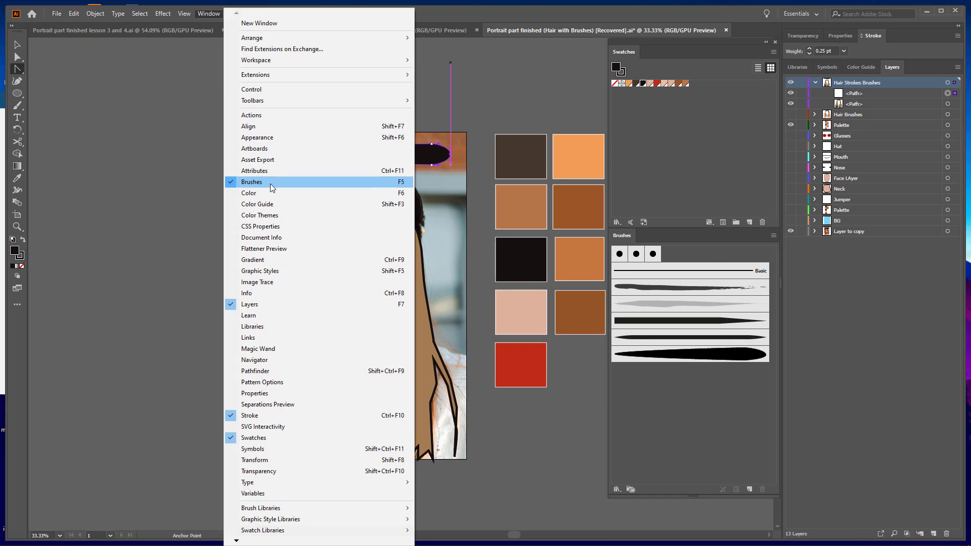
left_click(684, 395)
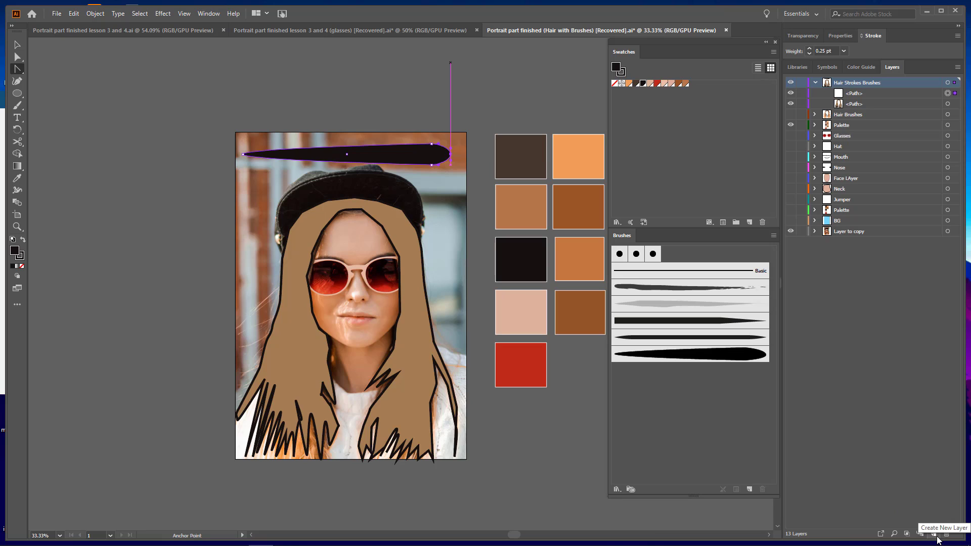
left_click(749, 489)
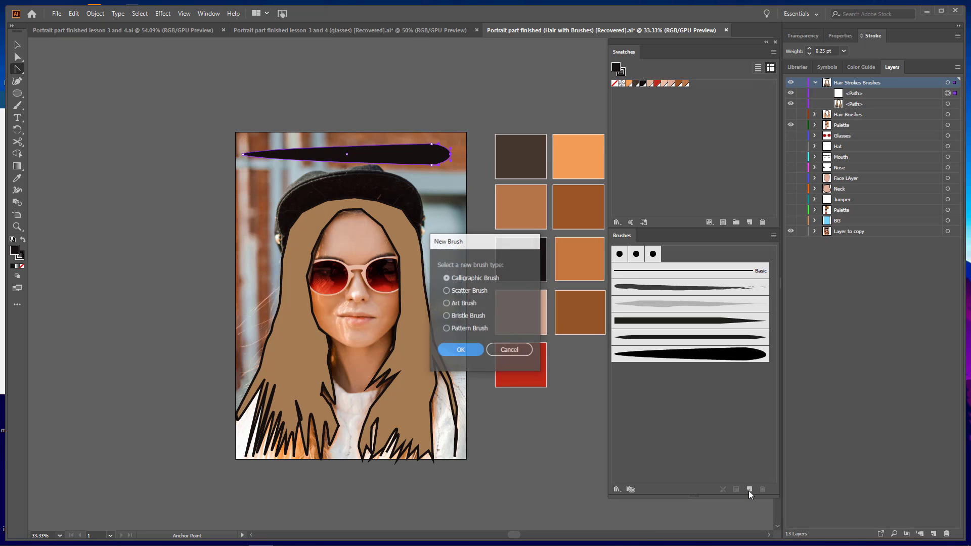
left_click(446, 303)
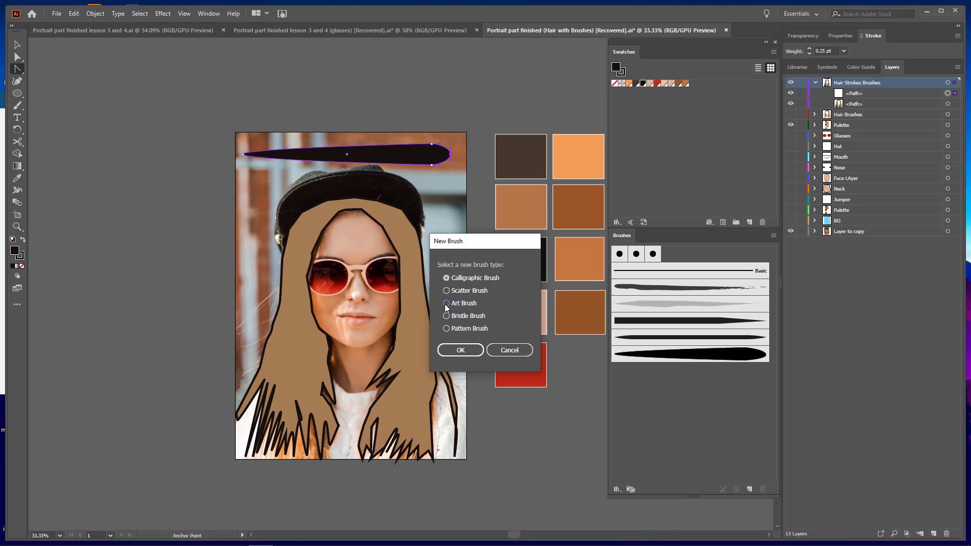
left_click(458, 349)
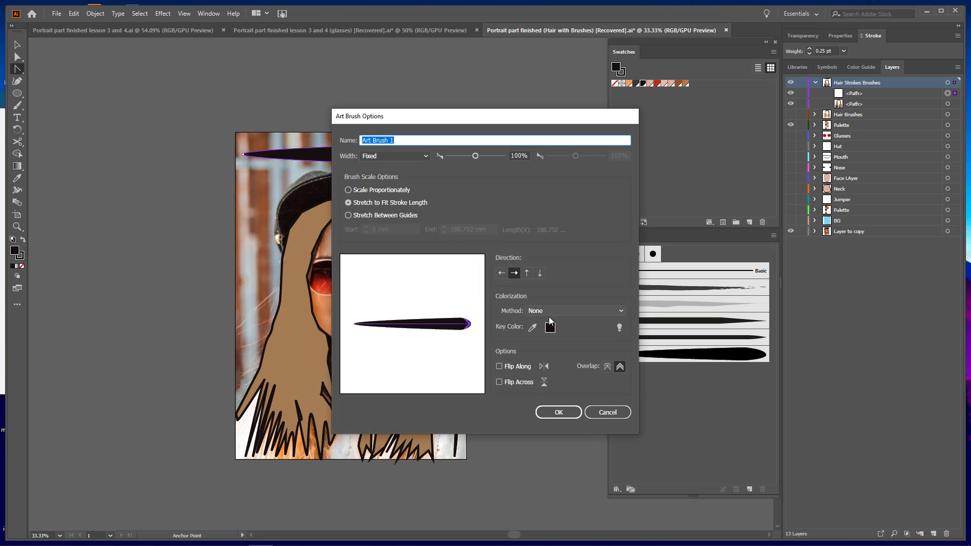
Set the art brush's colorization method to Tints, edit its name and save the brush
left_click(535, 311)
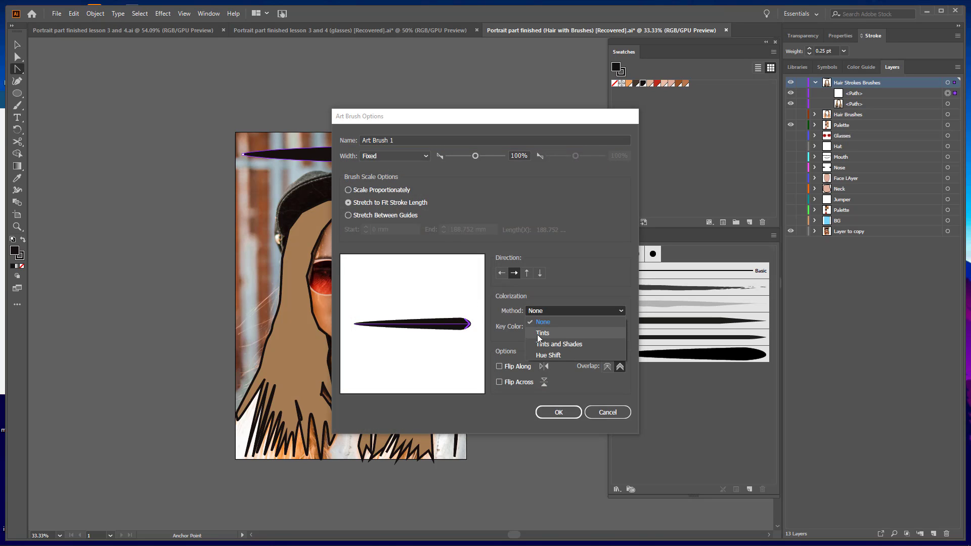
left_click(539, 335)
left_click(404, 140)
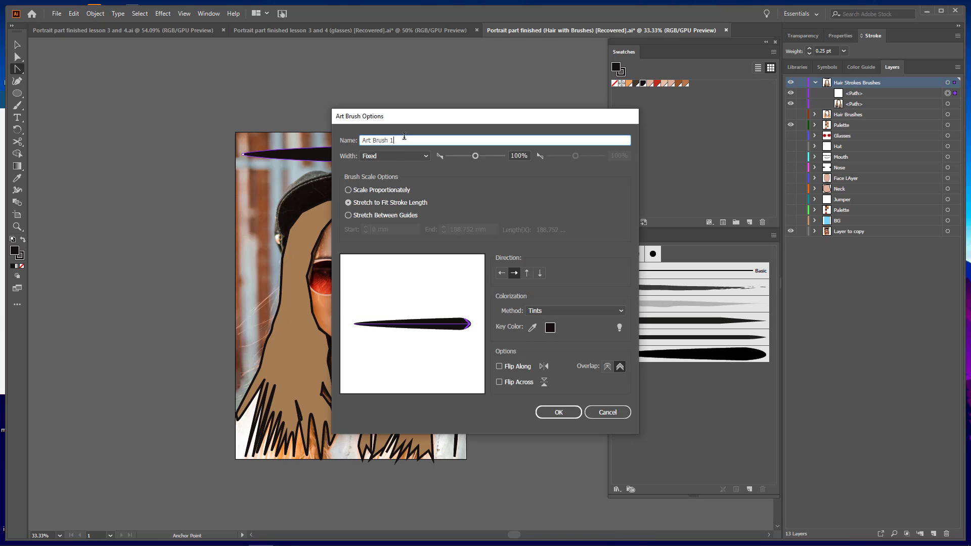
key("BackSpace")
key("BackSpace")
key("BackSpace")
key("BackSpace")
key("BackSpace")
key("BackSpace")
key("BackSpace")
key("BackSpace")
key("BackSpace")
key("BackSpace")
left_click(564, 416)
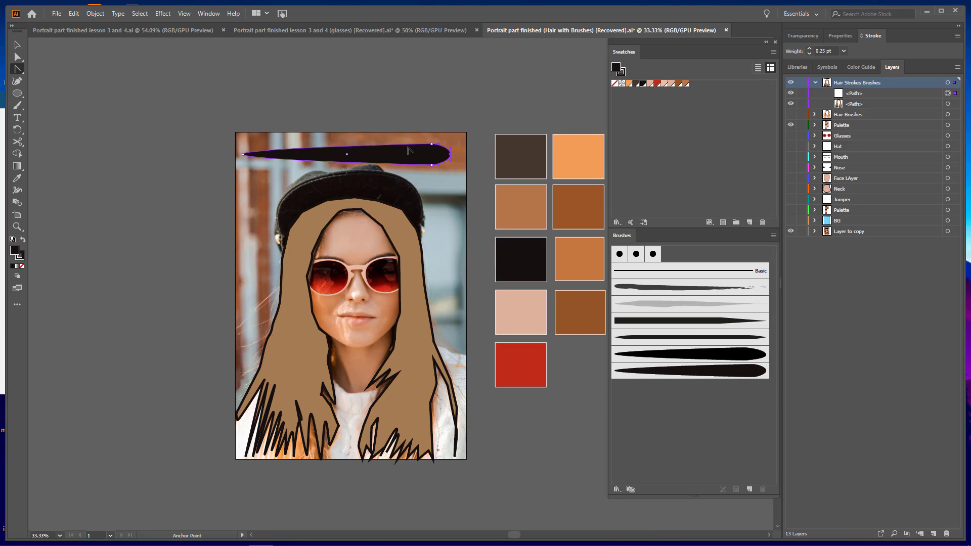
Delete the tapered shape from the artboard and make the Hair Strokes Brushes layer active
key("Delete")
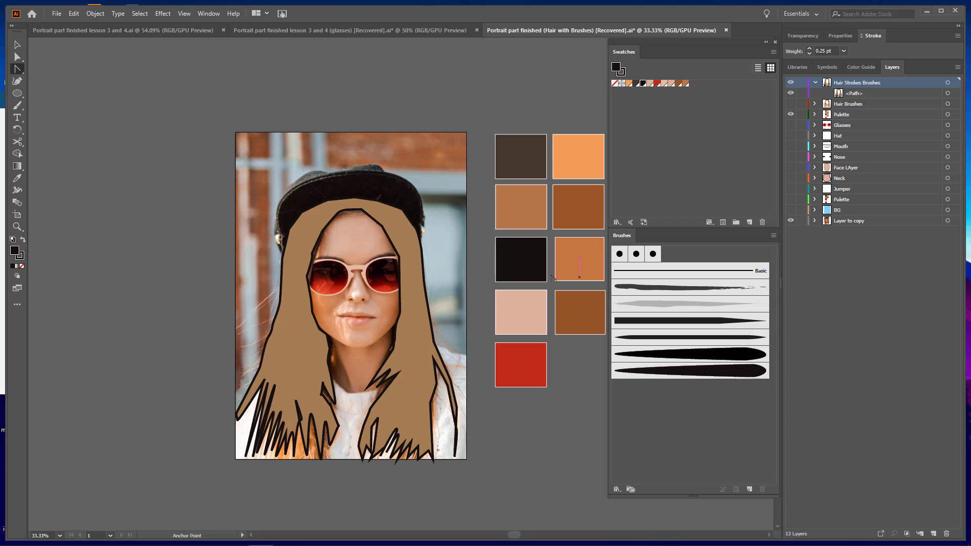
left_click(842, 105)
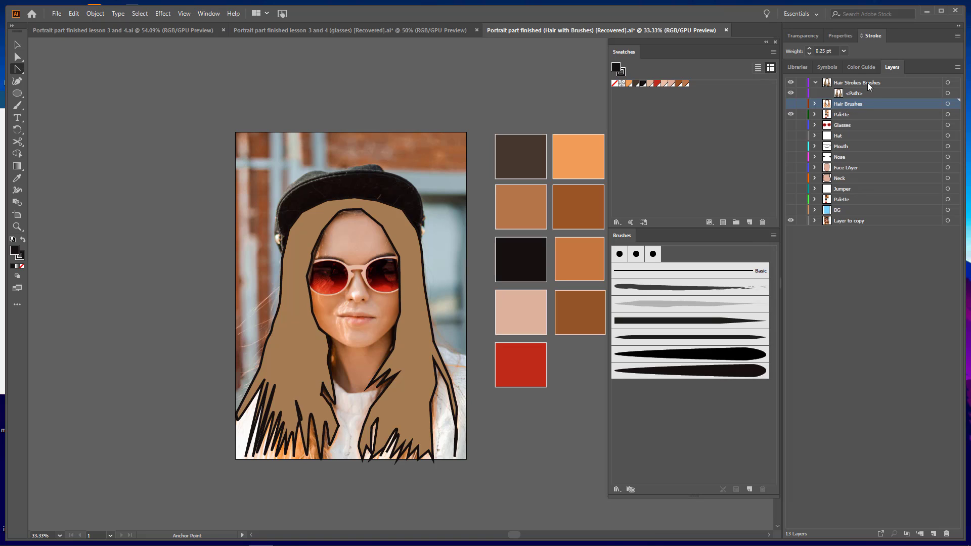
left_click(821, 82)
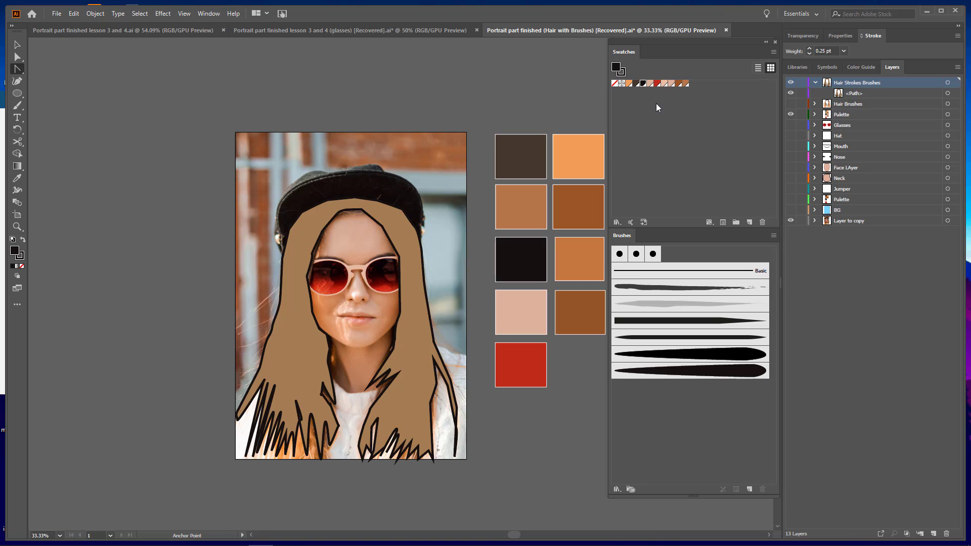
Try painting a hair strand with the new art brush using a brown fill and no stroke colour, and undo it
left_click(679, 84)
left_click(624, 73)
left_click(615, 83)
left_click(615, 67)
left_click(18, 107)
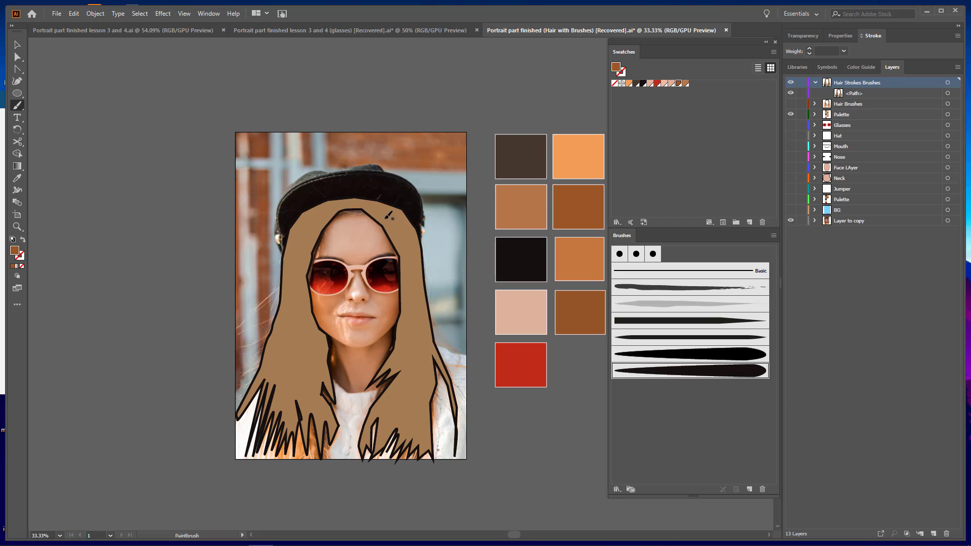
mouse_move(375, 213)
left_mouse_down()
mouse_move(416, 253)
mouse_move(420, 305)
left_mouse_up()
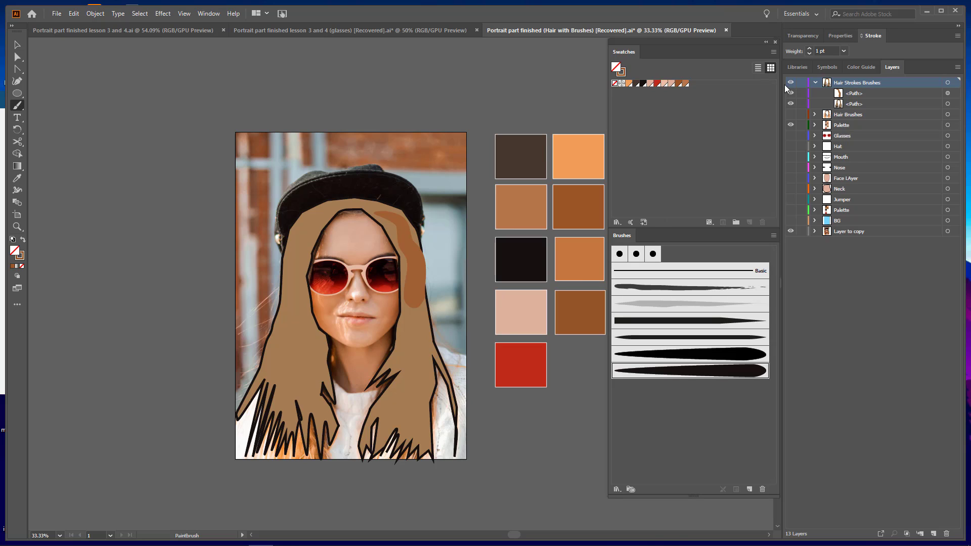
key("ctrl+z")
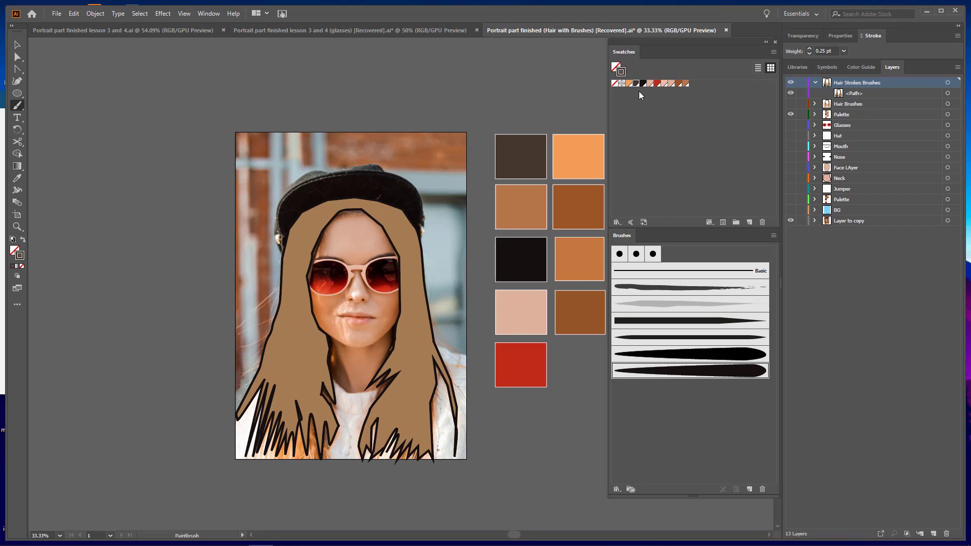
Paint several overlapping wavy strands beside the face with the custom brush, using no fill and a dark brown 0.25 pt stroke
left_click(617, 70)
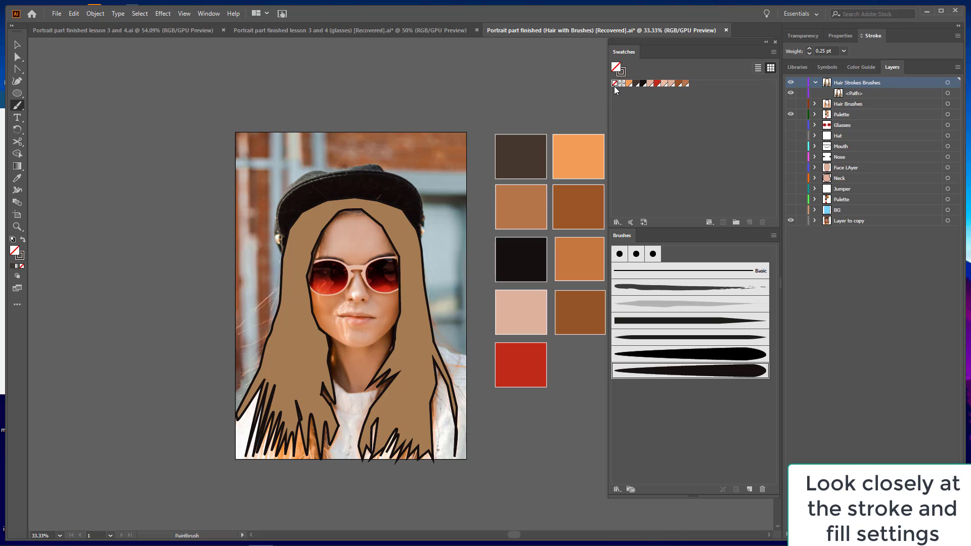
left_click(624, 73)
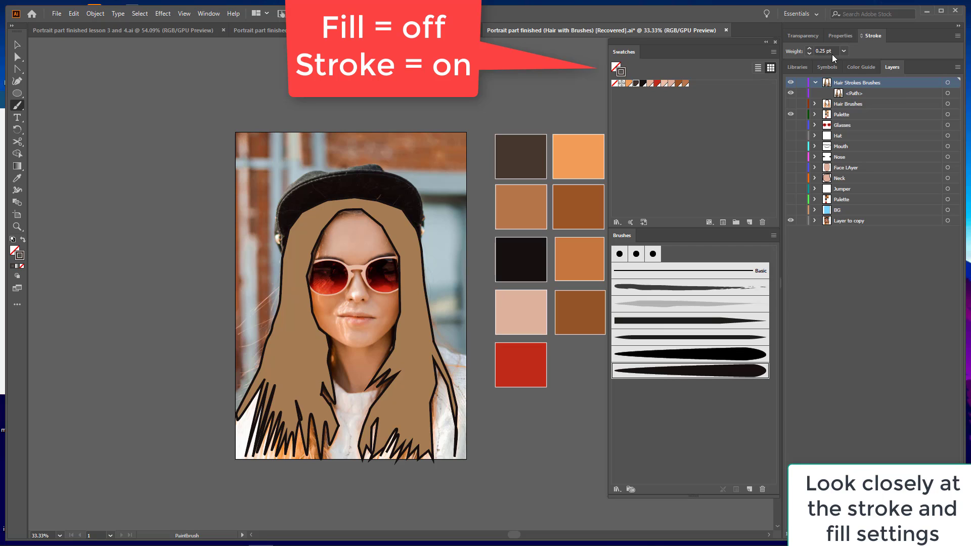
left_click(636, 83)
mouse_move(380, 209)
left_mouse_down()
mouse_move(401, 233)
mouse_move(410, 335)
mouse_move(403, 362)
mouse_move(369, 394)
left_mouse_up()
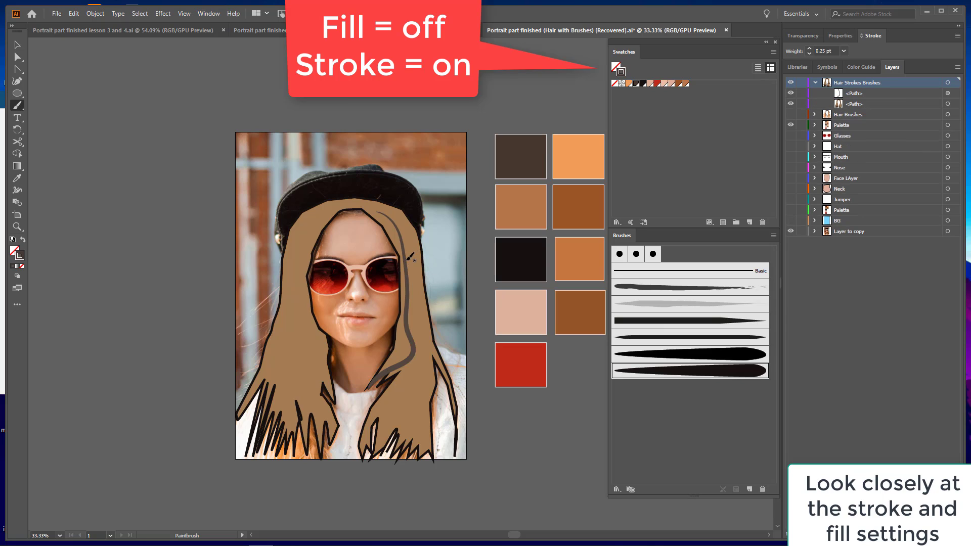
mouse_move(413, 257)
left_mouse_down()
mouse_move(421, 293)
mouse_move(403, 396)
left_mouse_up()
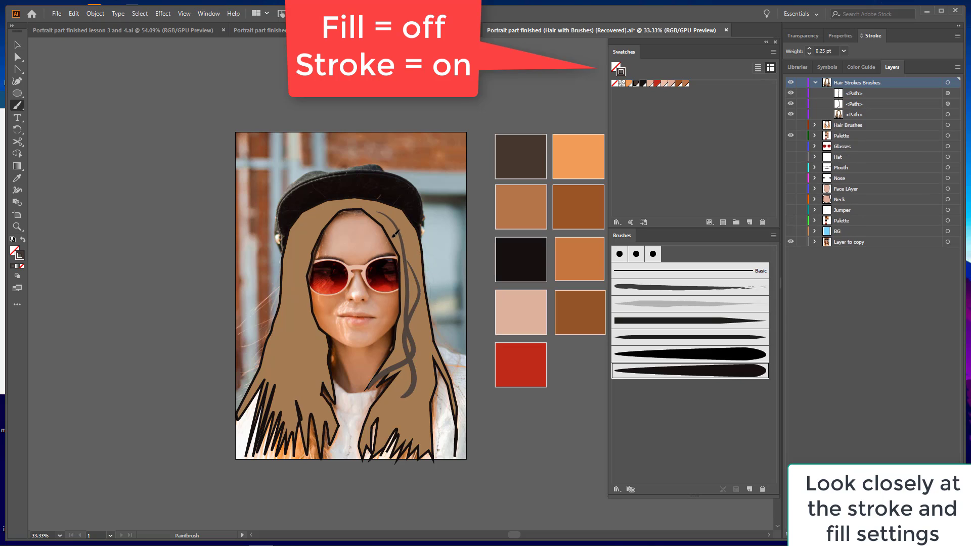
mouse_move(393, 232)
left_mouse_down()
mouse_move(404, 288)
mouse_move(383, 379)
left_mouse_up()
left_click_drag(413, 314, 384, 422)
left_click_drag(405, 386, 384, 416)
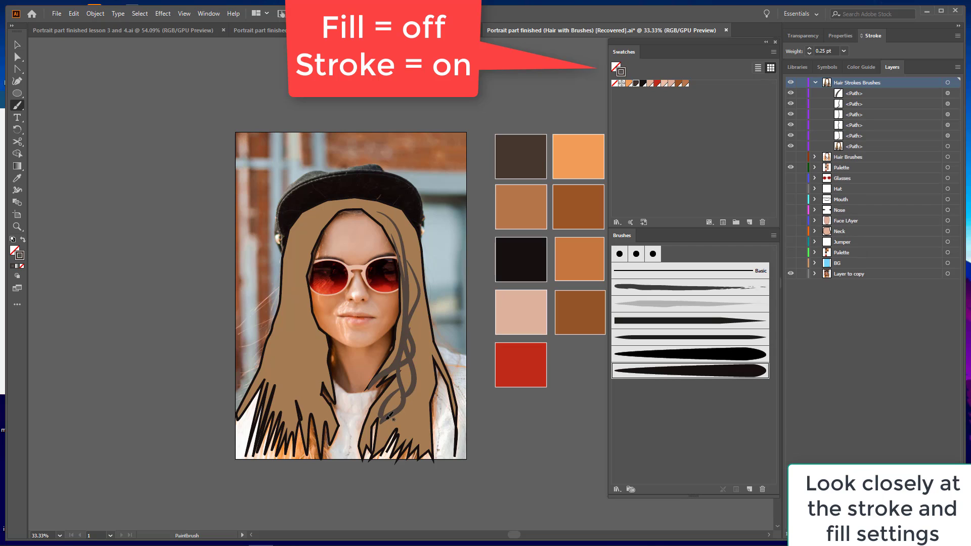
Paint brown strands over the same side of the hair, letting one curl outward past the hair's outline
left_click(679, 83)
mouse_move(371, 207)
left_mouse_down()
mouse_move(392, 239)
mouse_move(401, 287)
mouse_move(399, 226)
mouse_move(410, 322)
left_mouse_up()
mouse_move(407, 234)
left_mouse_down()
mouse_move(432, 291)
mouse_move(426, 313)
mouse_move(459, 361)
left_mouse_up()
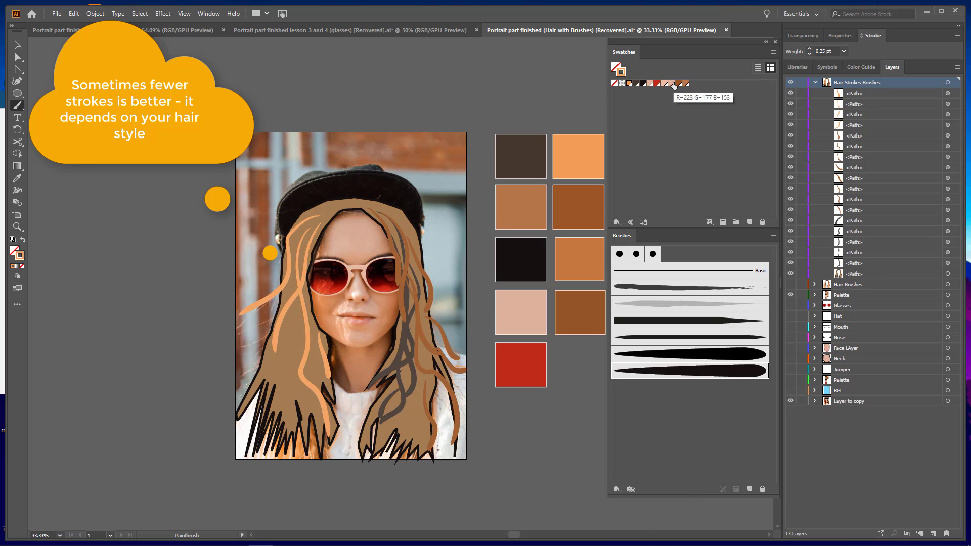
Set the Paintbrush to no fill, a light orange stroke colour and a stroke weight of 0.1 pt
left_click(616, 67)
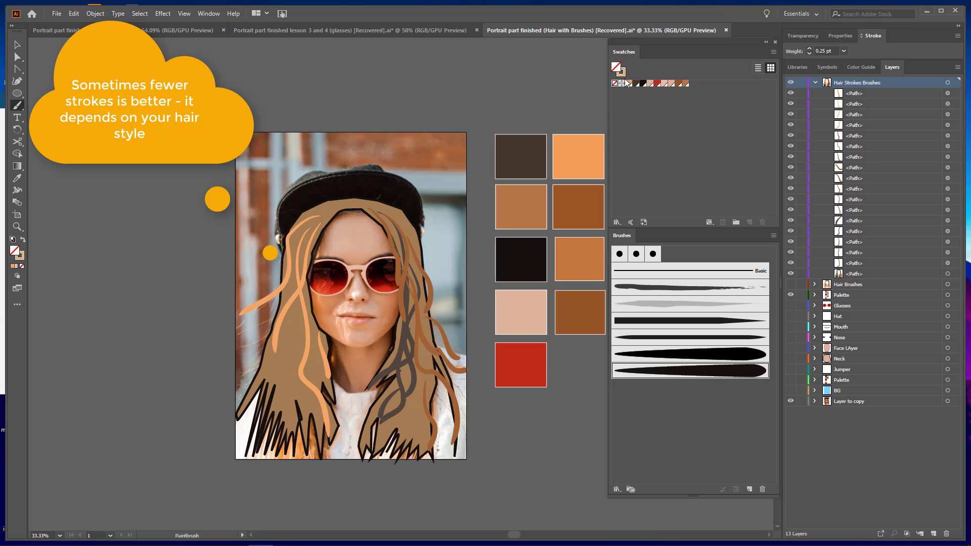
left_click(628, 83)
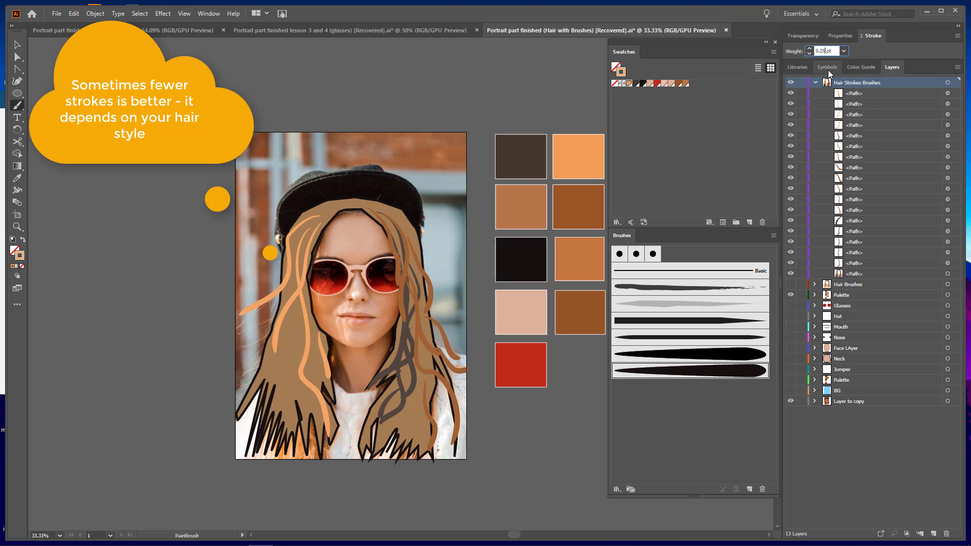
key("BackSpace")
key("BackSpace")
key("BackSpace")
type("1")
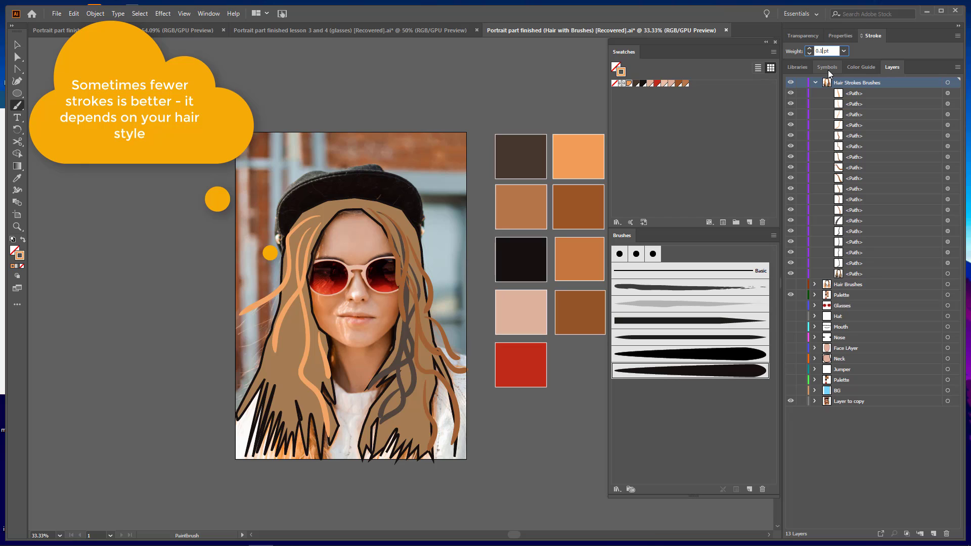